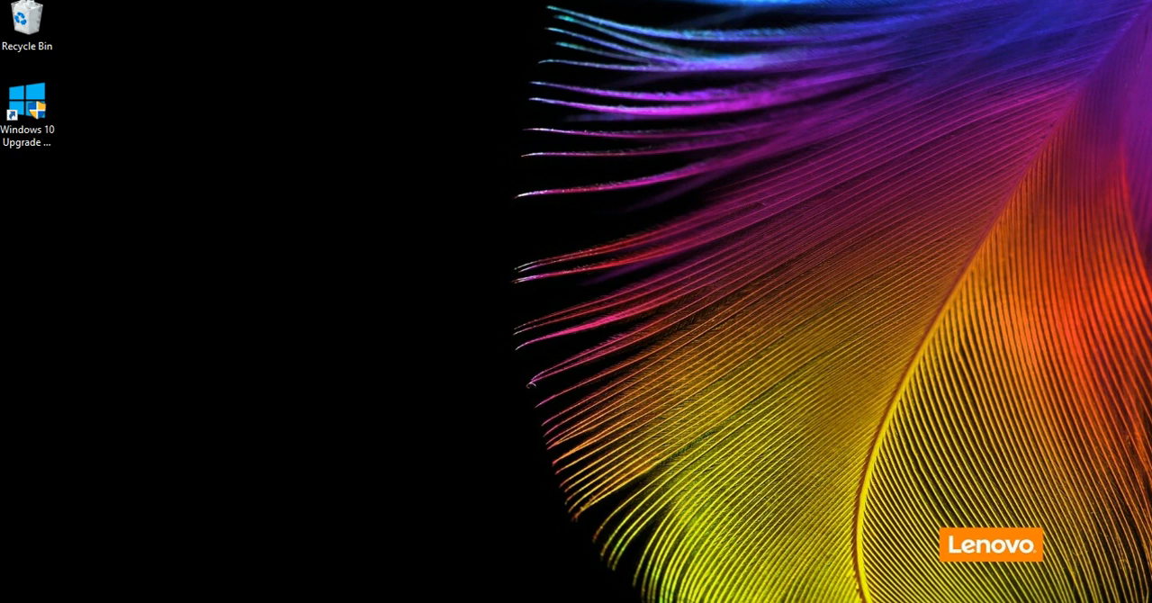
Open the visualstudio.com home page in the web browser and look over the available Visual Studio products
left_click(140, 602)
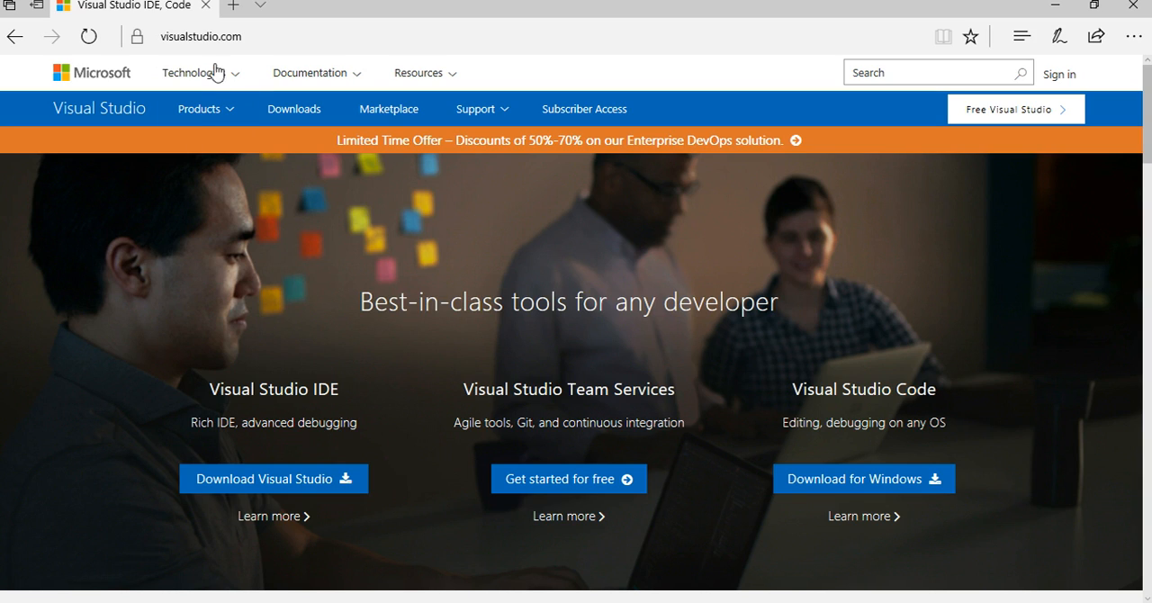
left_click(234, 40)
scroll(225, 208, "down", 1)
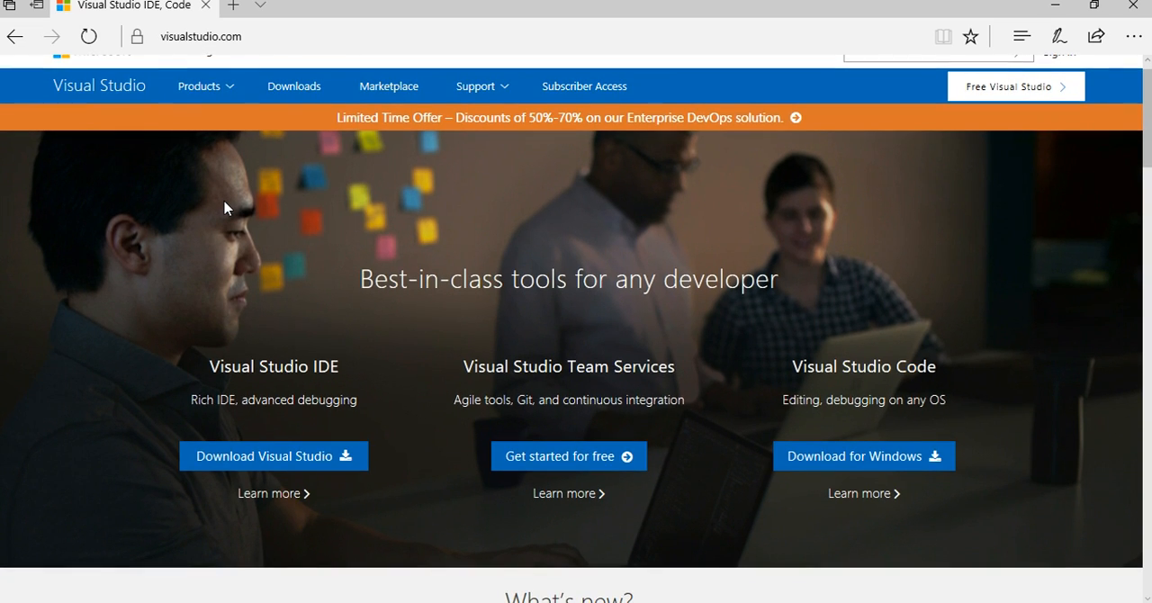
scroll(225, 208, "down", 1)
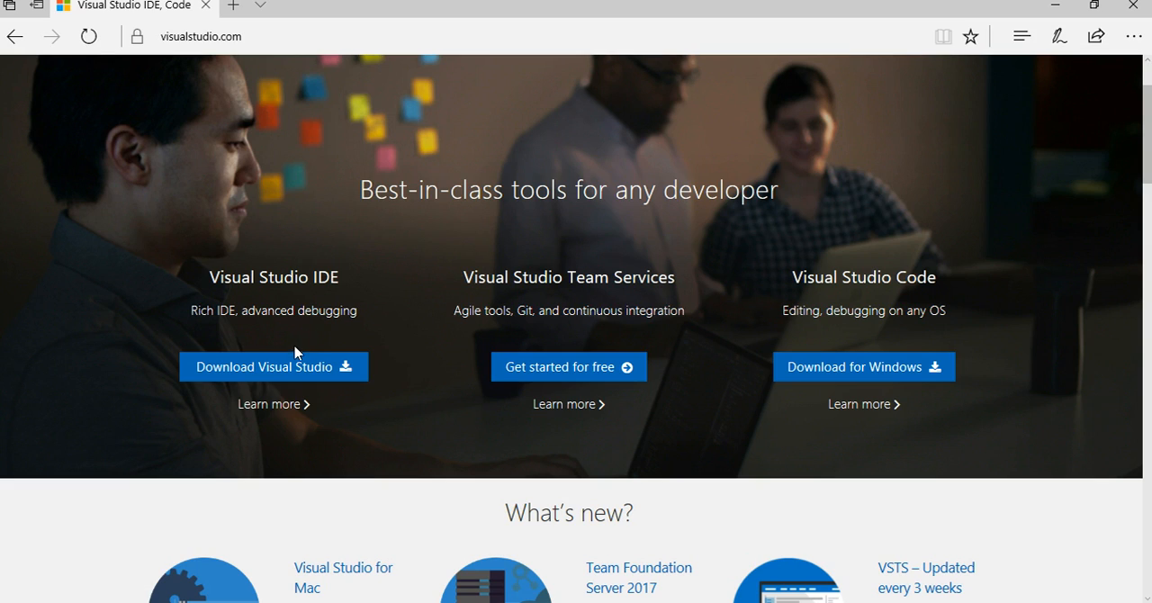
mouse_move(294, 364)
scroll(452, 414, "up", 2)
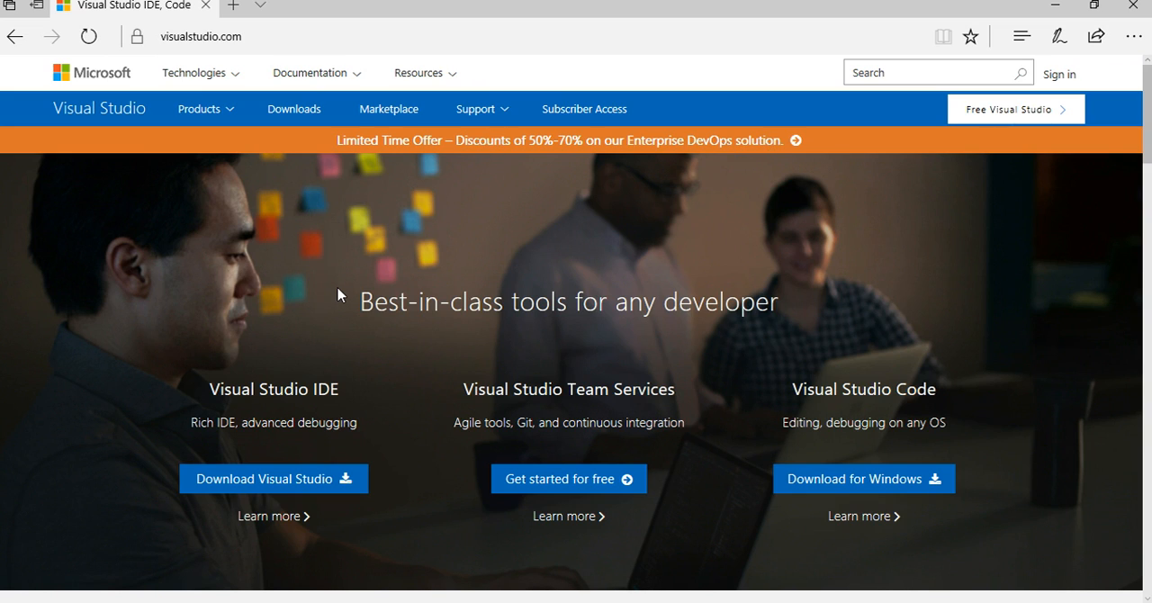
Download the Visual Studio Community 2017 installer, declining the survey and saving the file
scroll(339, 290, "down", 1)
mouse_move(284, 439)
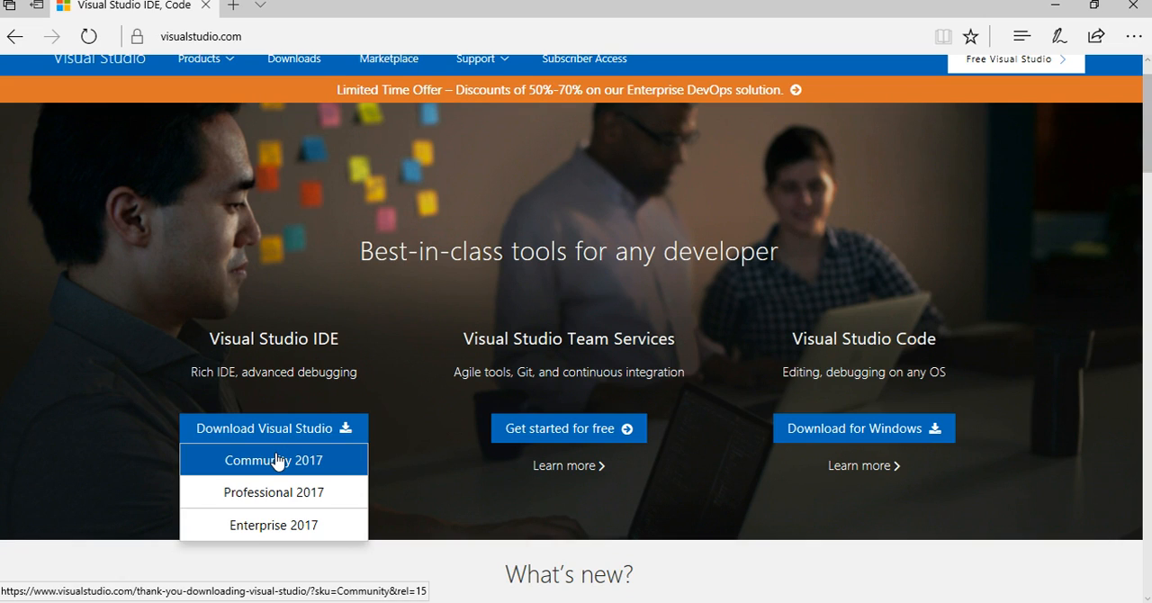
left_click(277, 460)
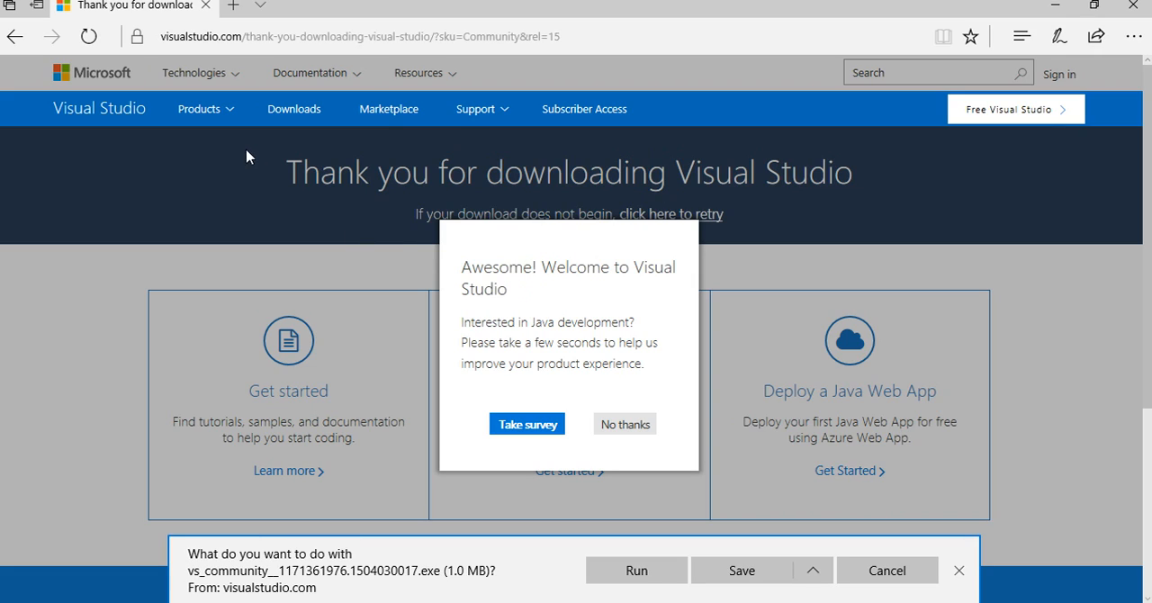
left_click(616, 425)
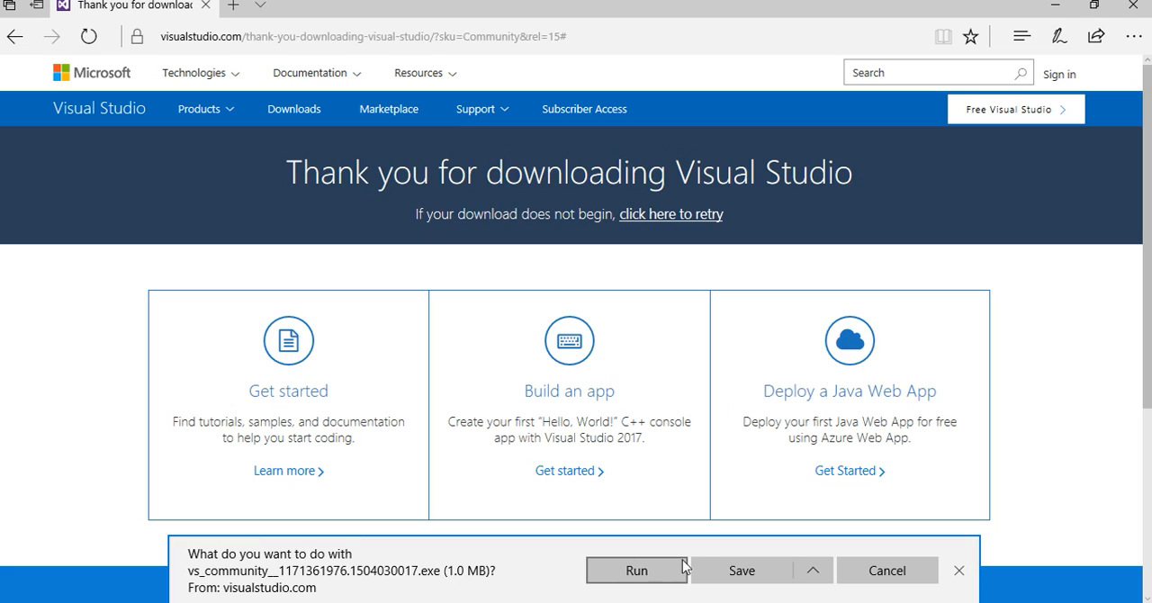
left_click(725, 572)
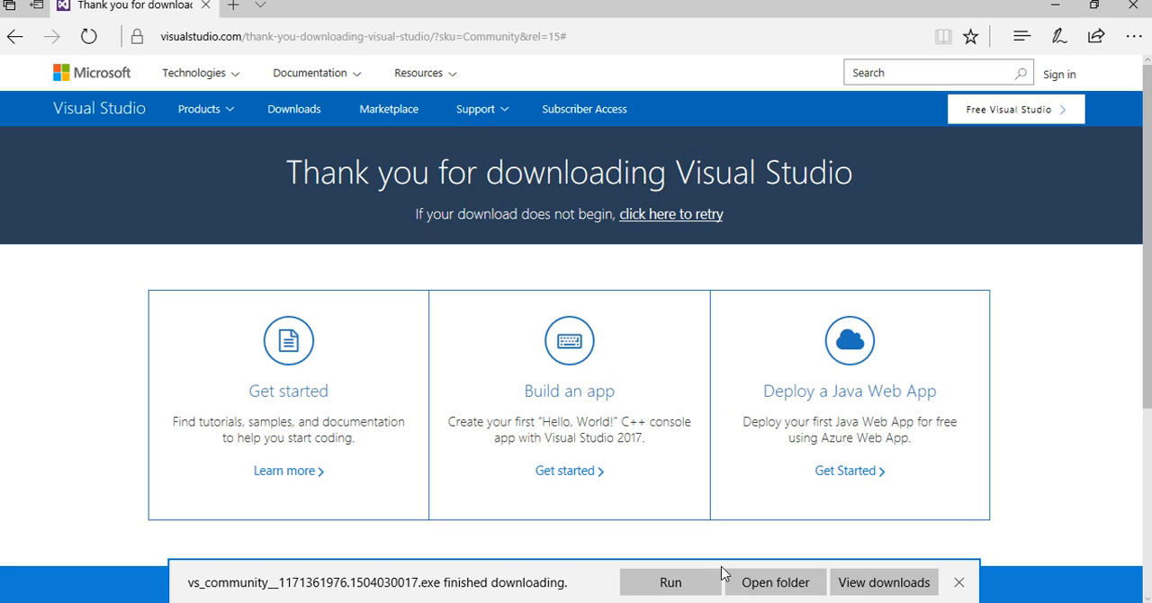
Run the downloaded Visual Studio Community installer and agree to the license terms
left_click(673, 583)
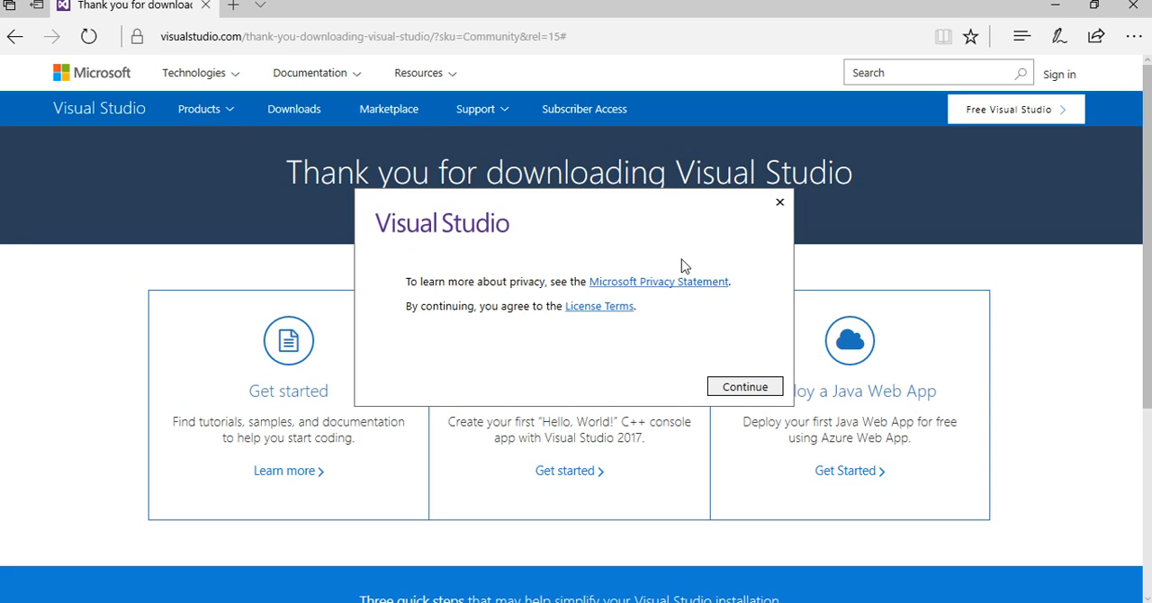
left_click(747, 389)
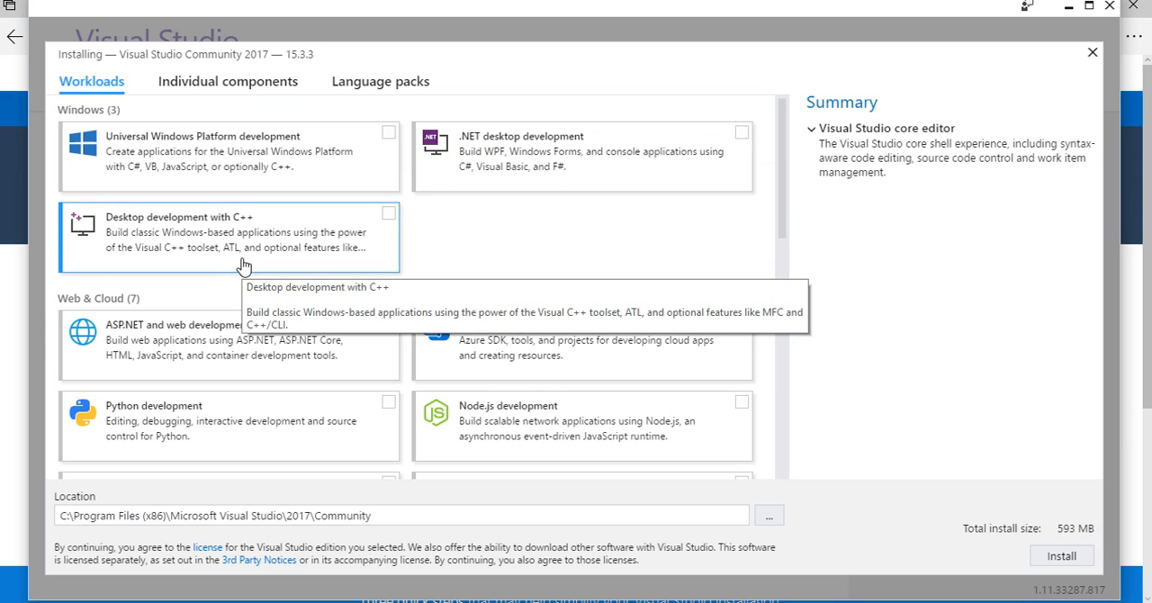
Select the Universal Windows Platform development, Desktop development with C++, .NET desktop development and .NET Core cross-platform development workloads
scroll(240, 265, "down", 10)
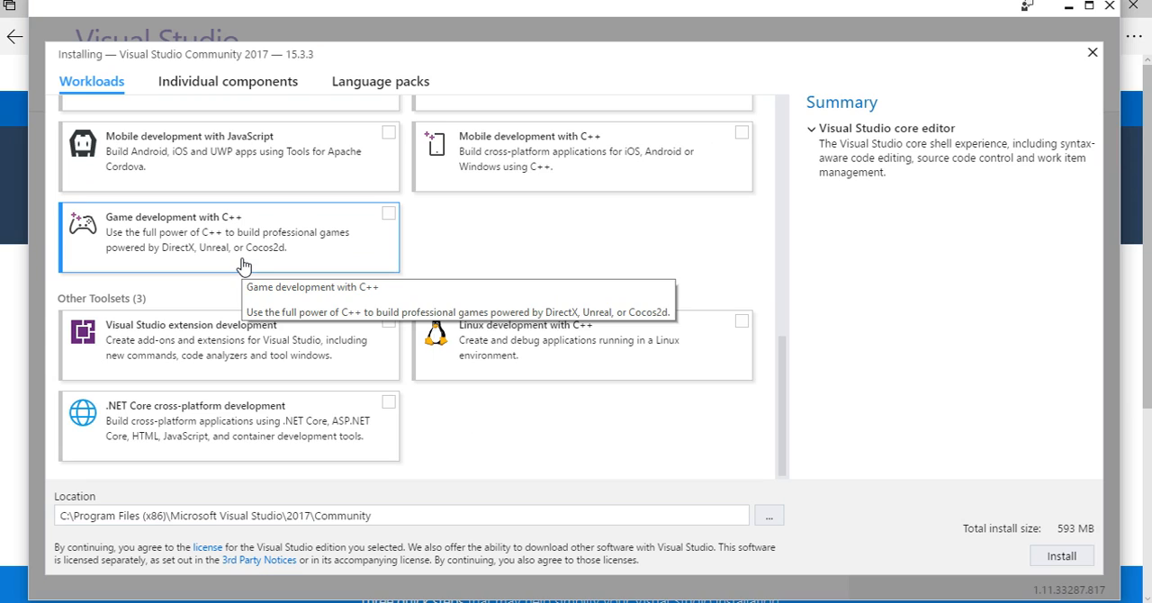
scroll(243, 266, "up", 10)
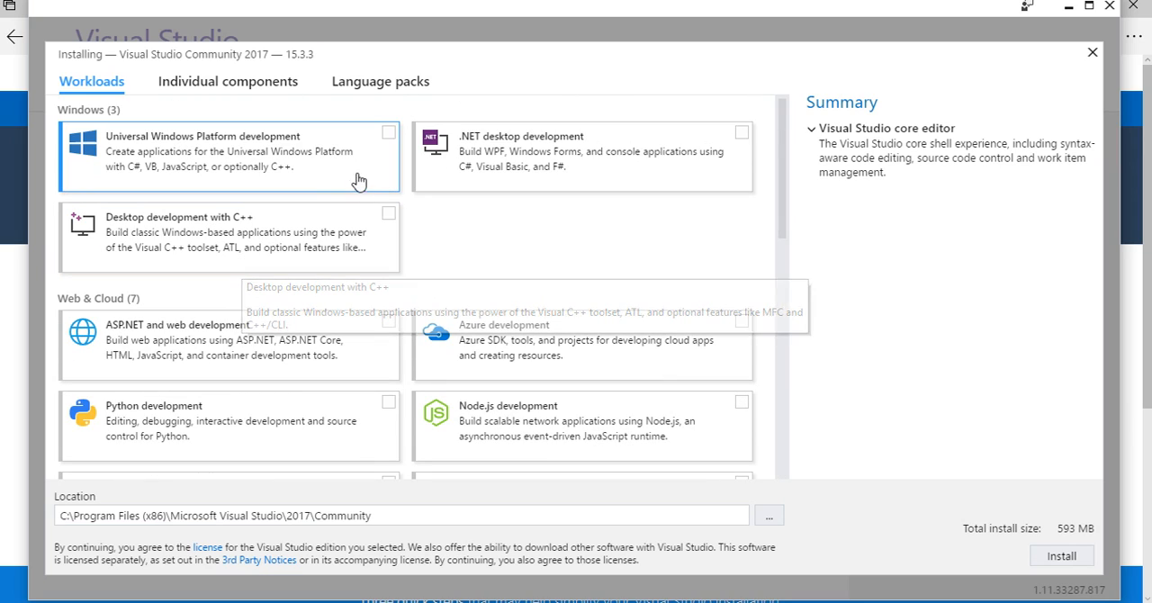
left_click(388, 135)
left_click(387, 214)
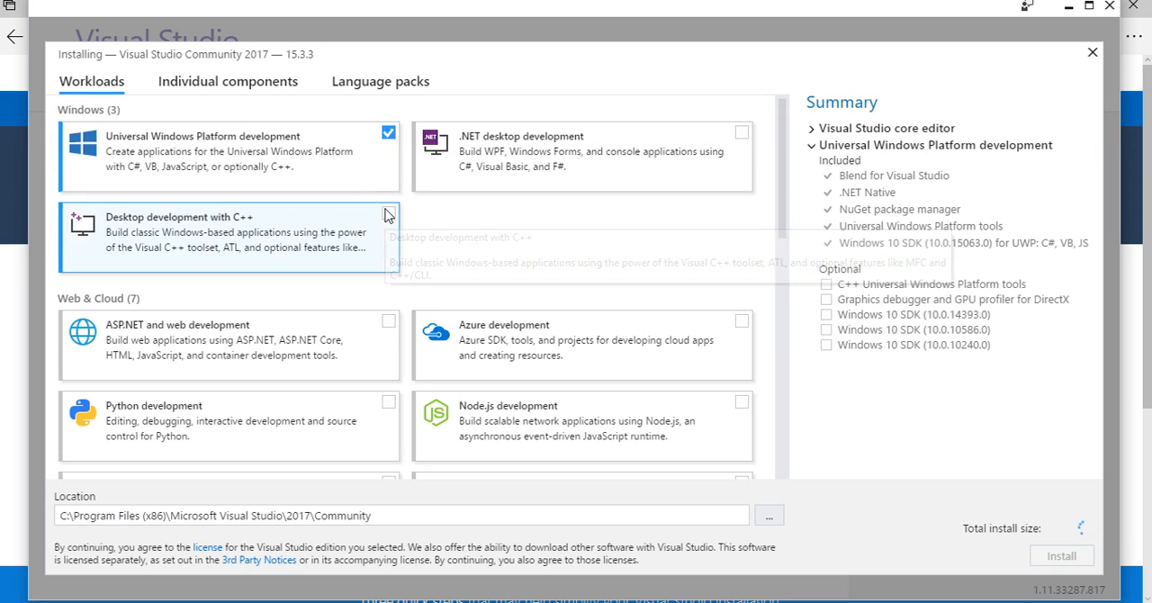
left_click(740, 135)
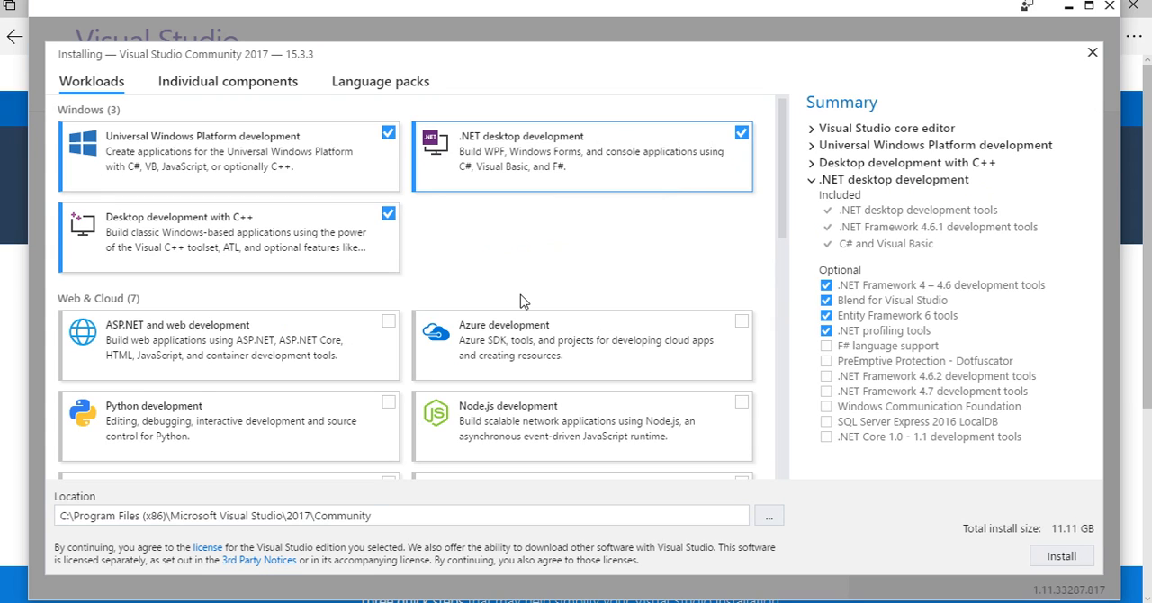
scroll(378, 342, "down", 10)
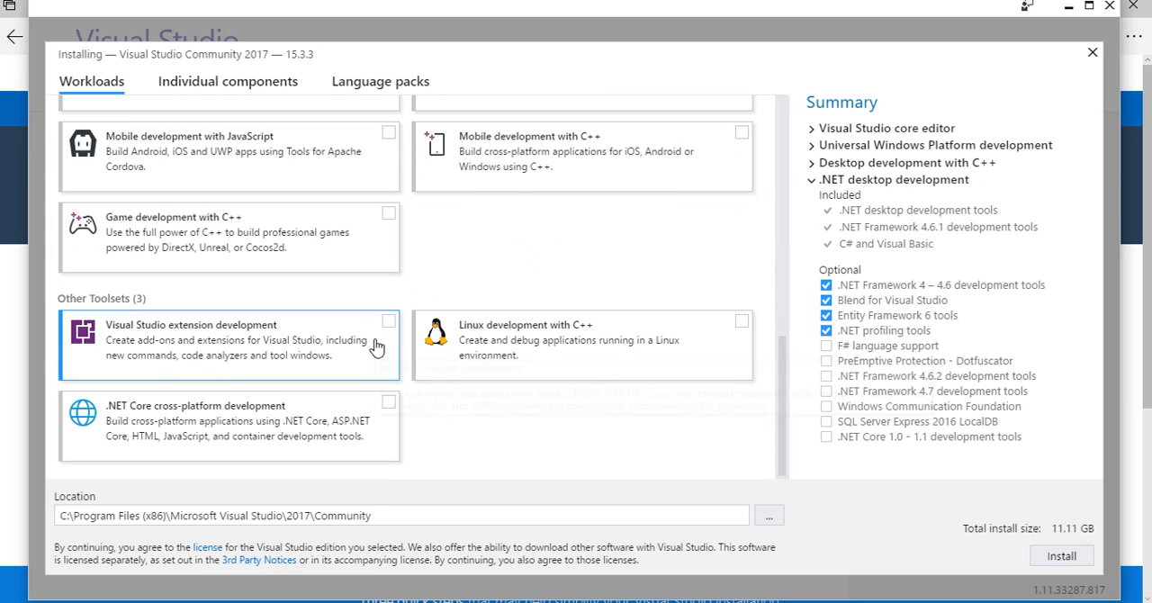
left_click(387, 402)
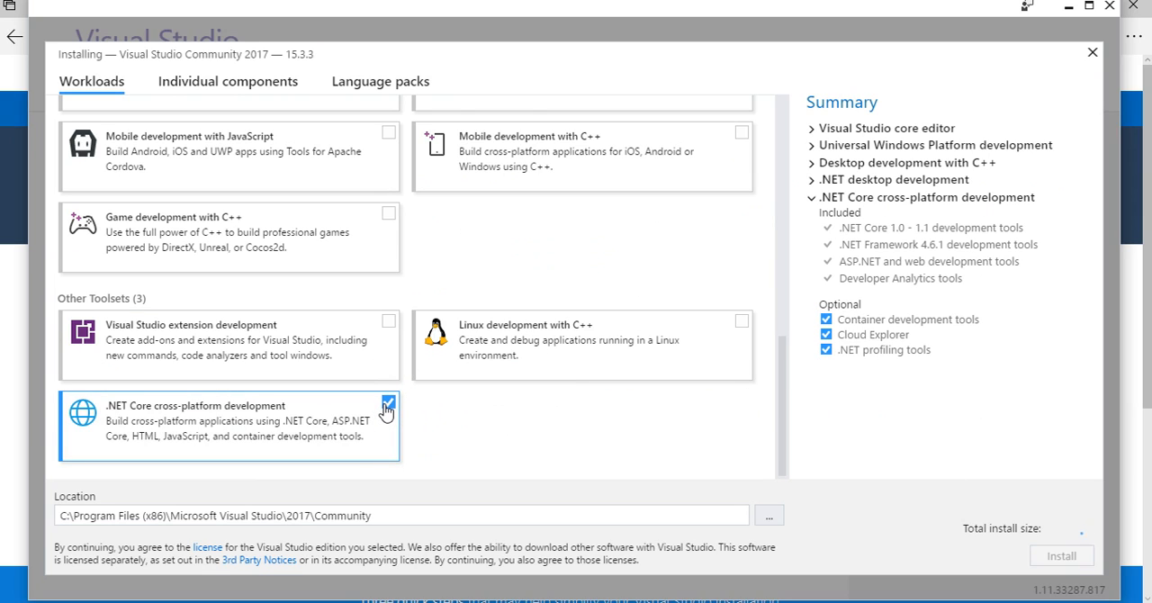
Select the Web & Cloud workloads for ASP.NET and web, Azure, Python and Node.js development
scroll(383, 407, "up", 10)
scroll(385, 369, "down", 5)
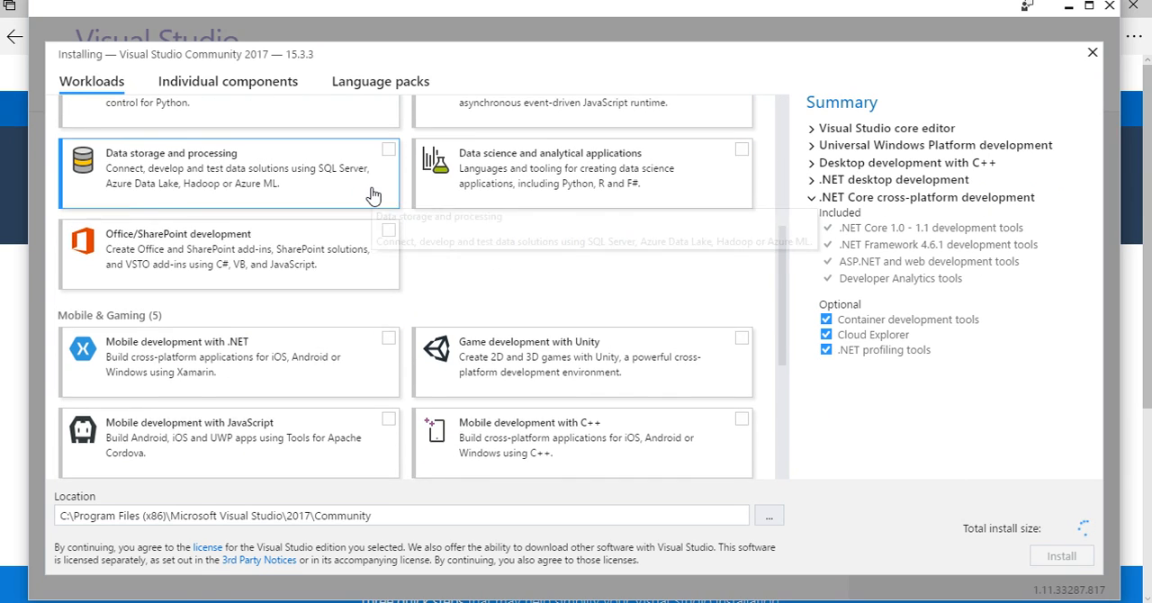
scroll(373, 191, "up", 5)
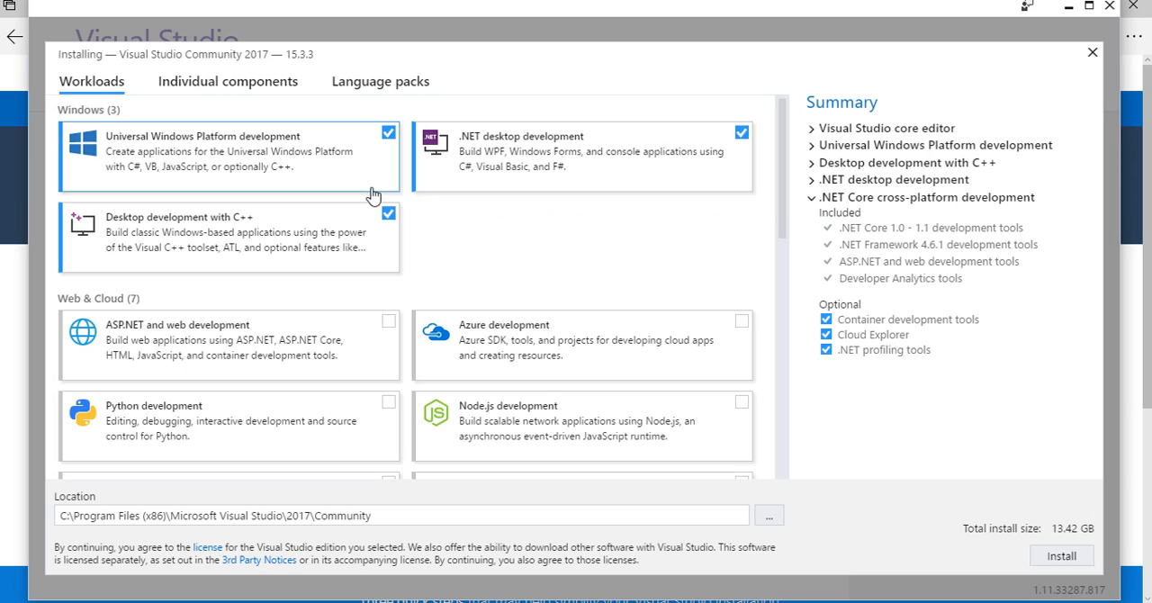
left_click(387, 322)
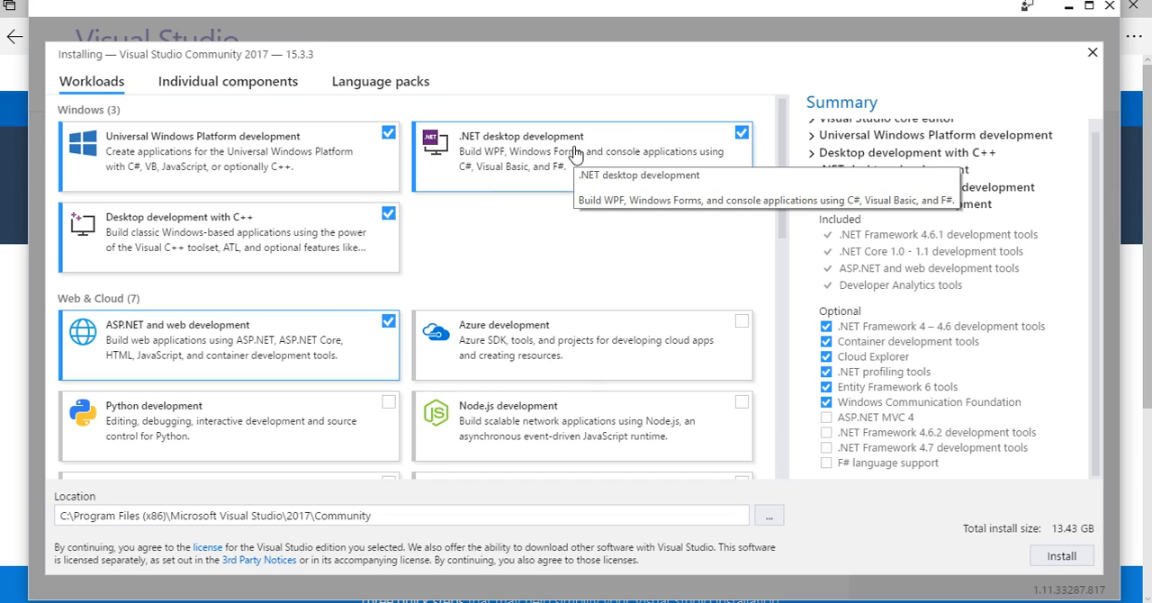
left_click(742, 324)
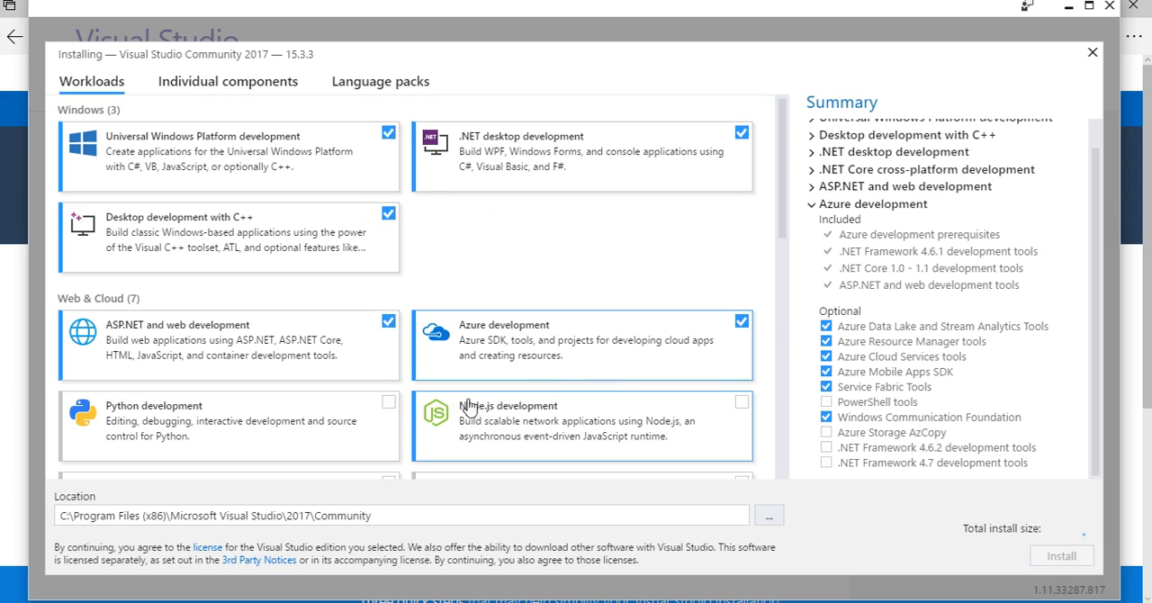
left_click(390, 404)
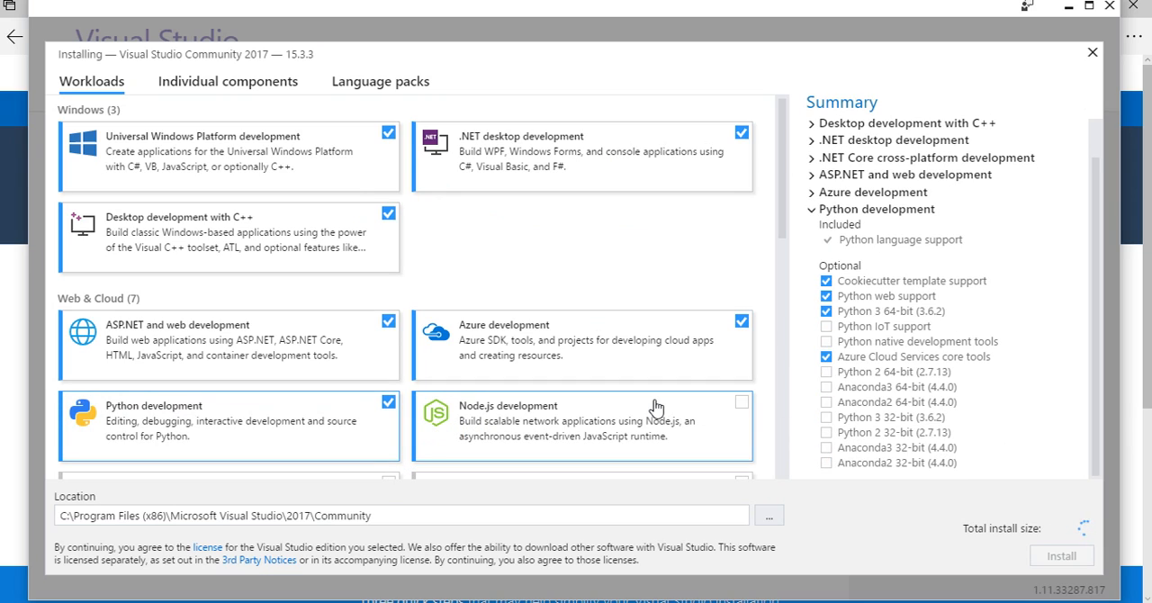
left_click(742, 403)
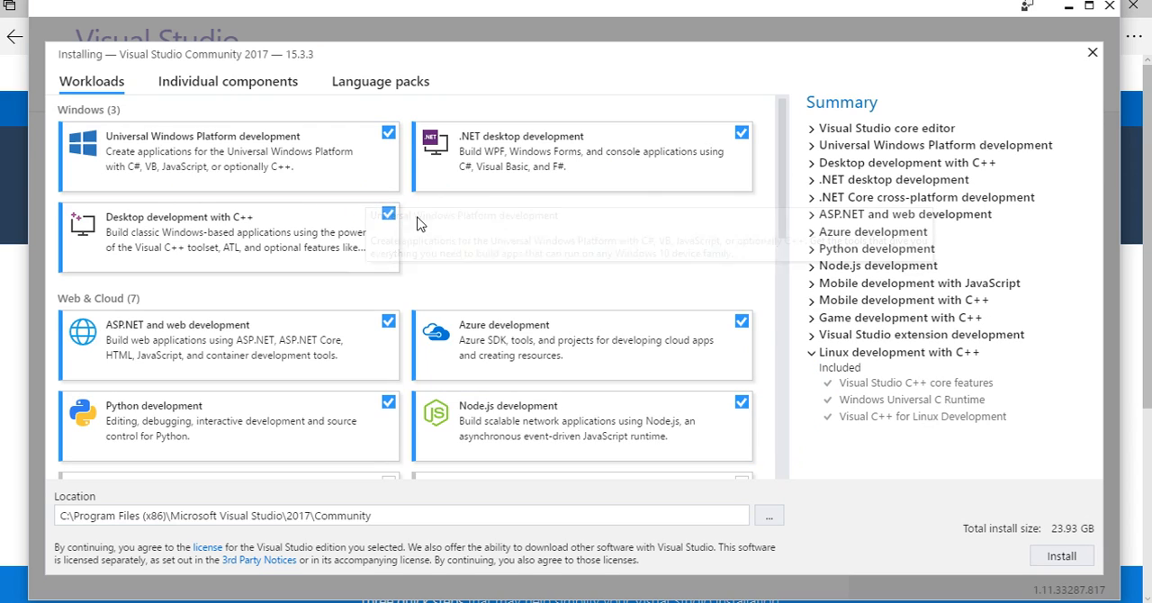
Deselect the Desktop development with C++ workload to check its effect on the install size, and select it again
left_click(388, 214)
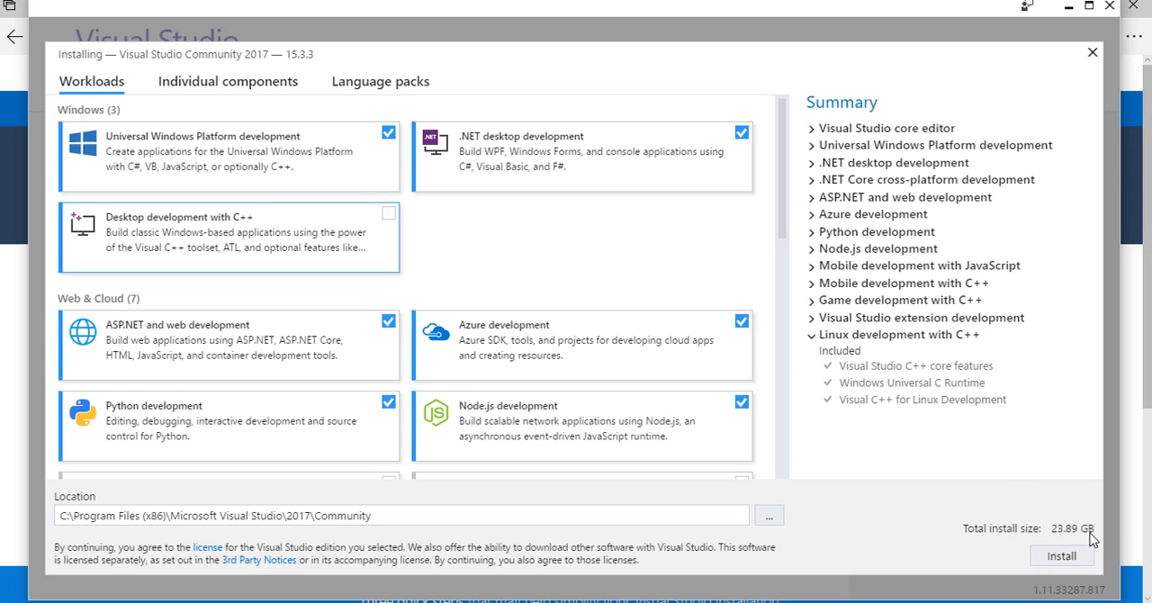
left_click(389, 216)
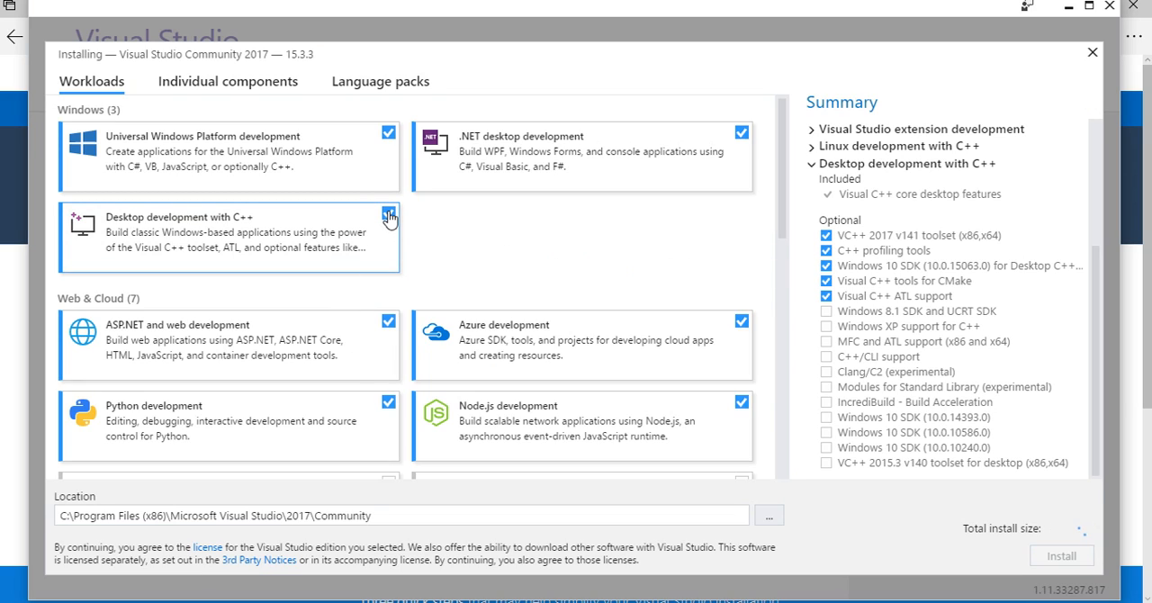
Add the individual components .NET Framework 3.5 development tools, 4.6.2 SDK, 4.6.2 targeting pack, 4.7 SDK and 4.7 targeting pack
left_click(217, 84)
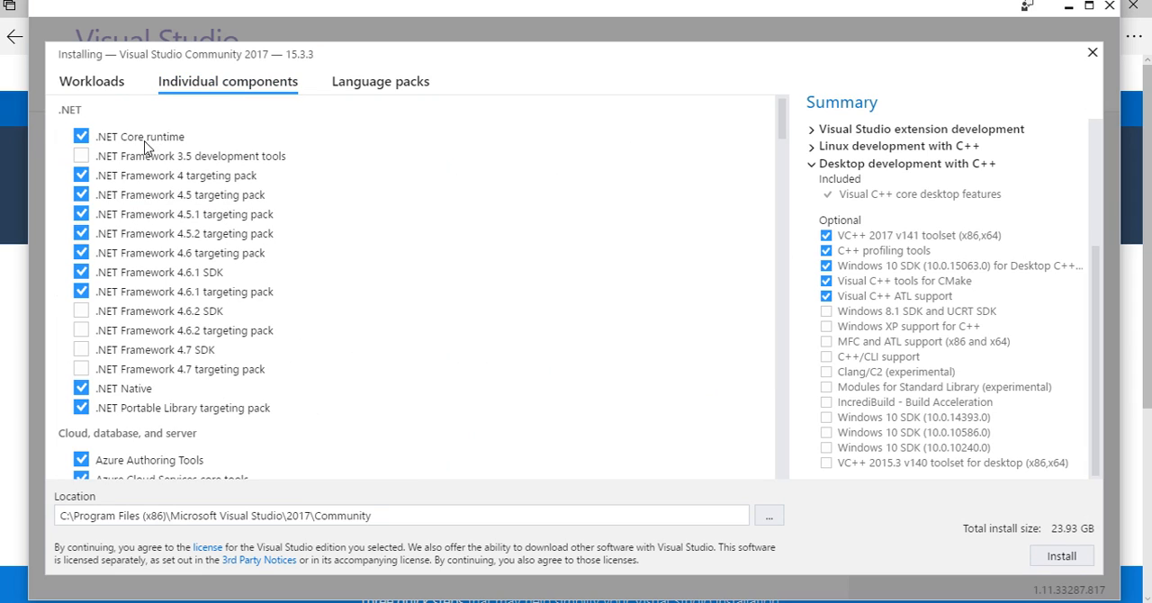
left_click(82, 157)
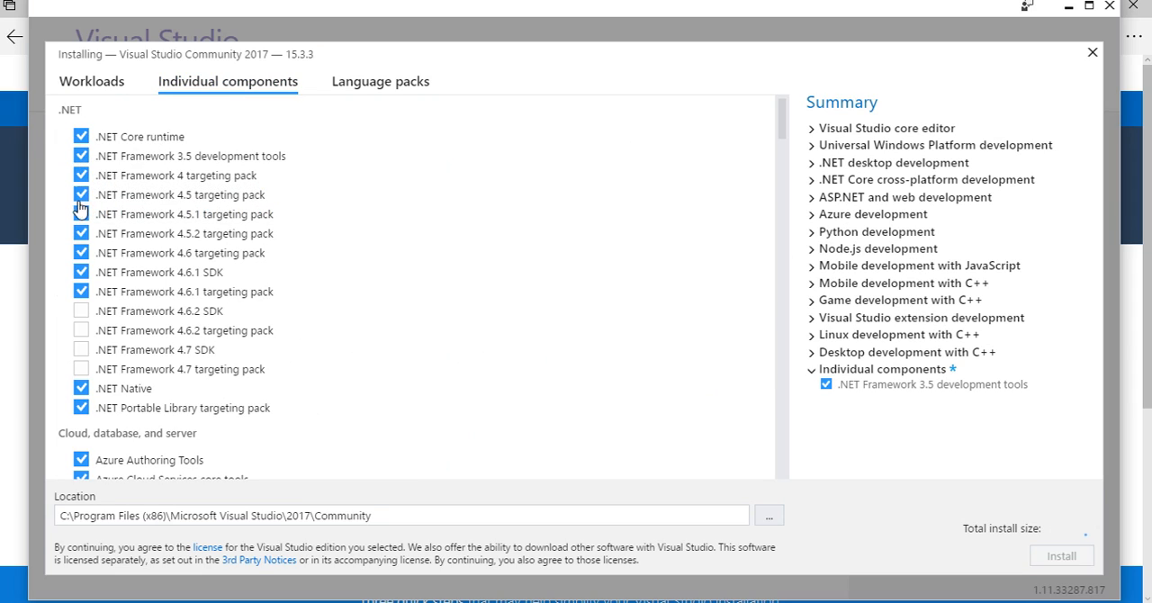
left_click(82, 312)
left_click(81, 331)
left_click(81, 351)
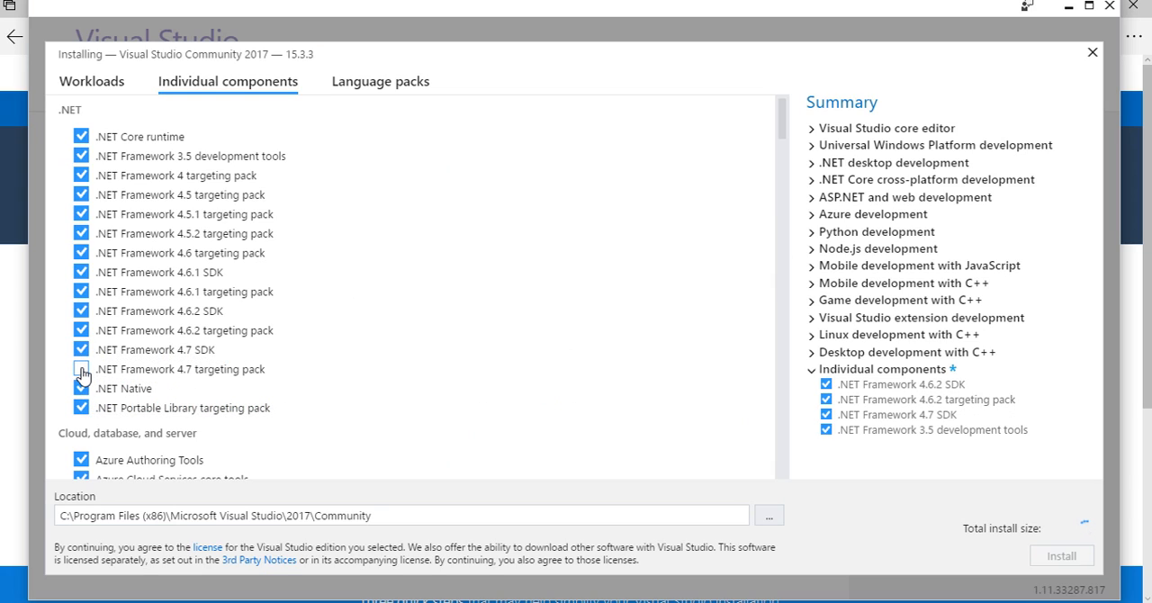
left_click(82, 370)
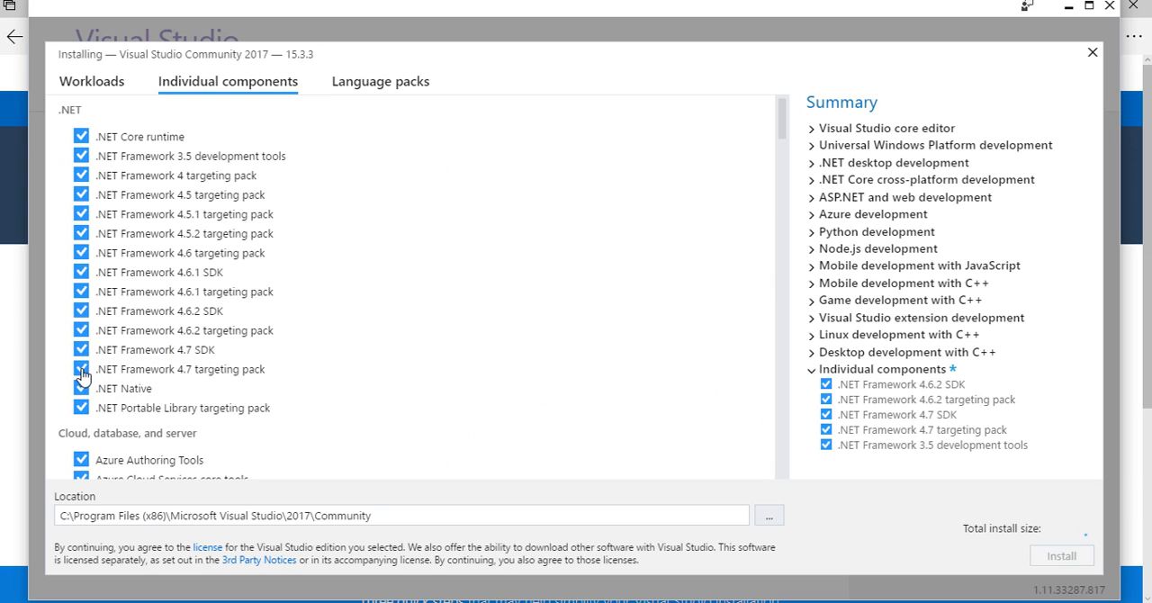
Deselect the .NET Framework 4.6.2 SDK and .NET Framework 4.6.2 targeting pack components
left_click(80, 313)
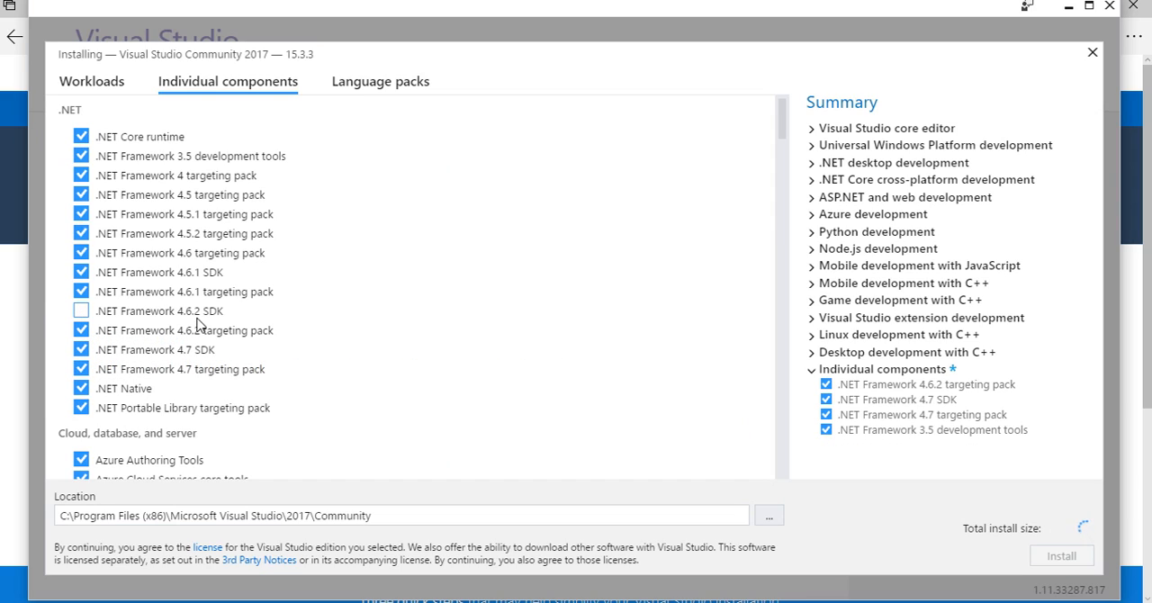
left_click(82, 333)
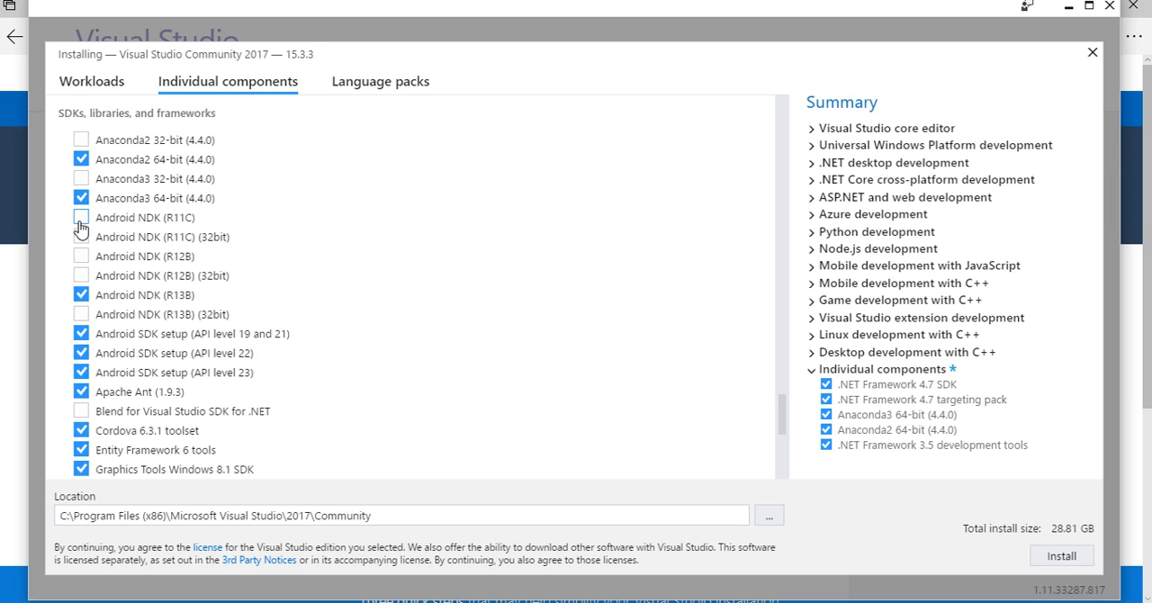
Add the Android NDK components R11C, R11C (32bit), R12B, R12B (32bit) and R13B (32bit), plus Blend for Visual Studio SDK for .NET
left_click(80, 223)
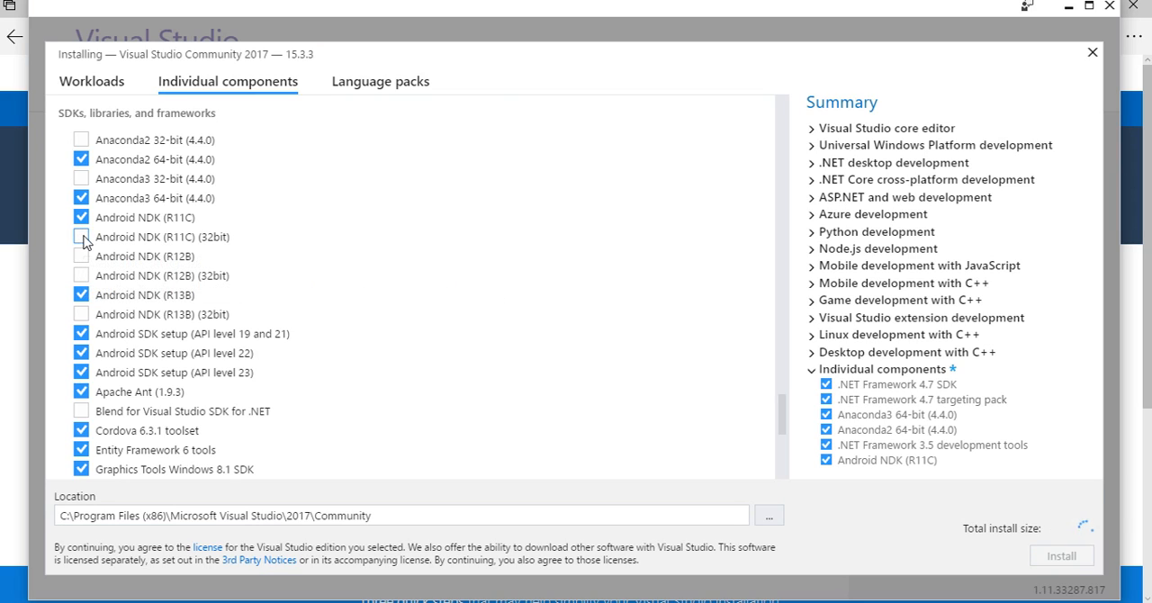
left_click(82, 238)
left_click(80, 256)
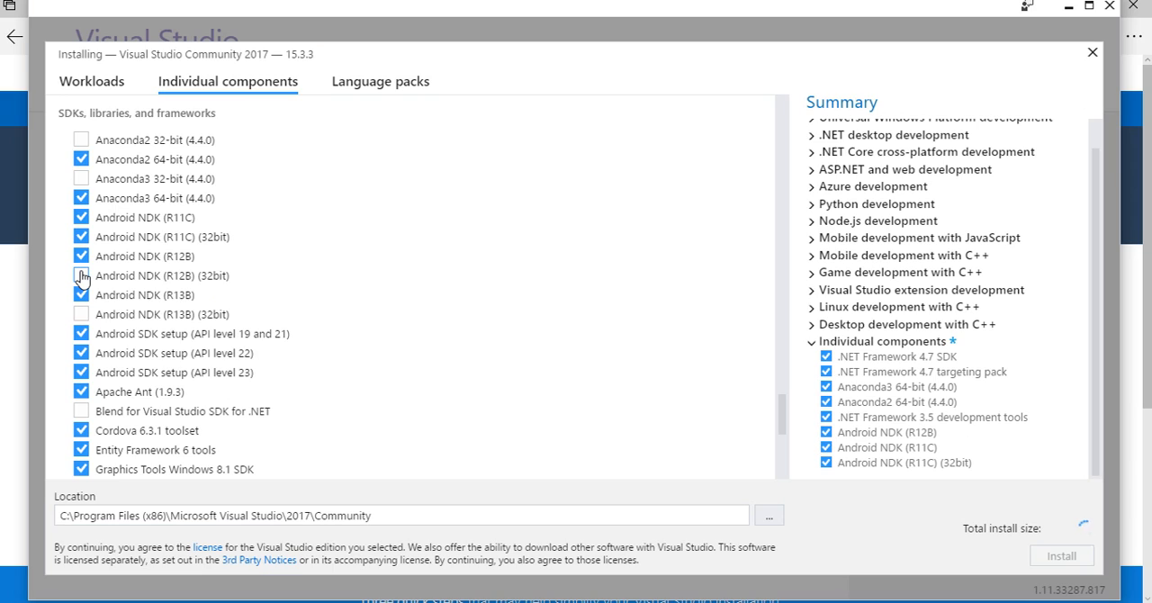
left_click(81, 277)
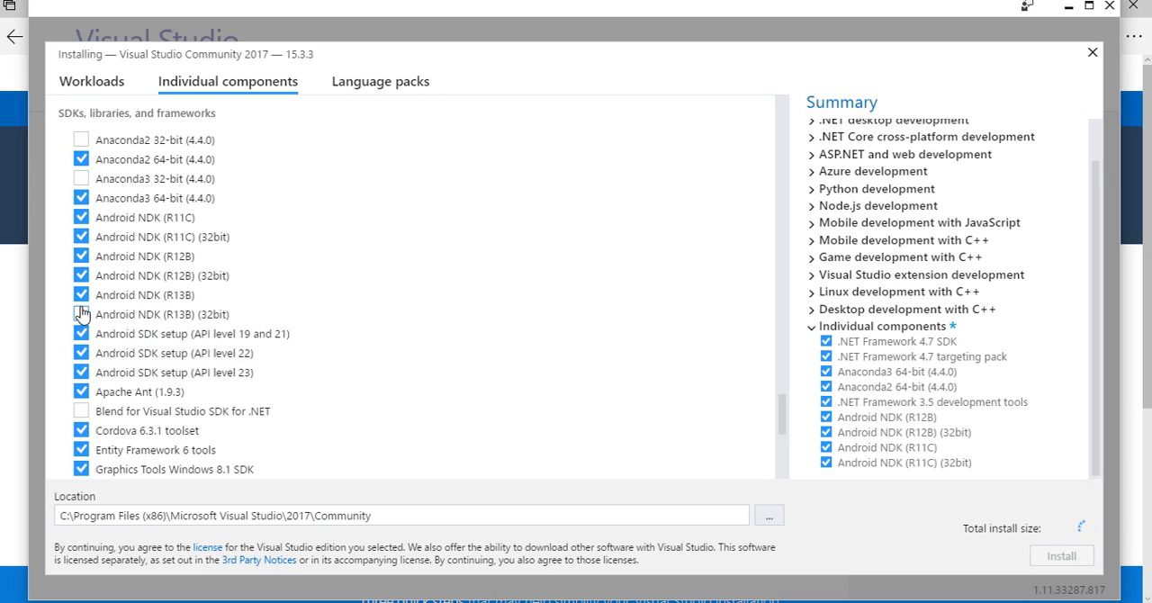
left_click(81, 314)
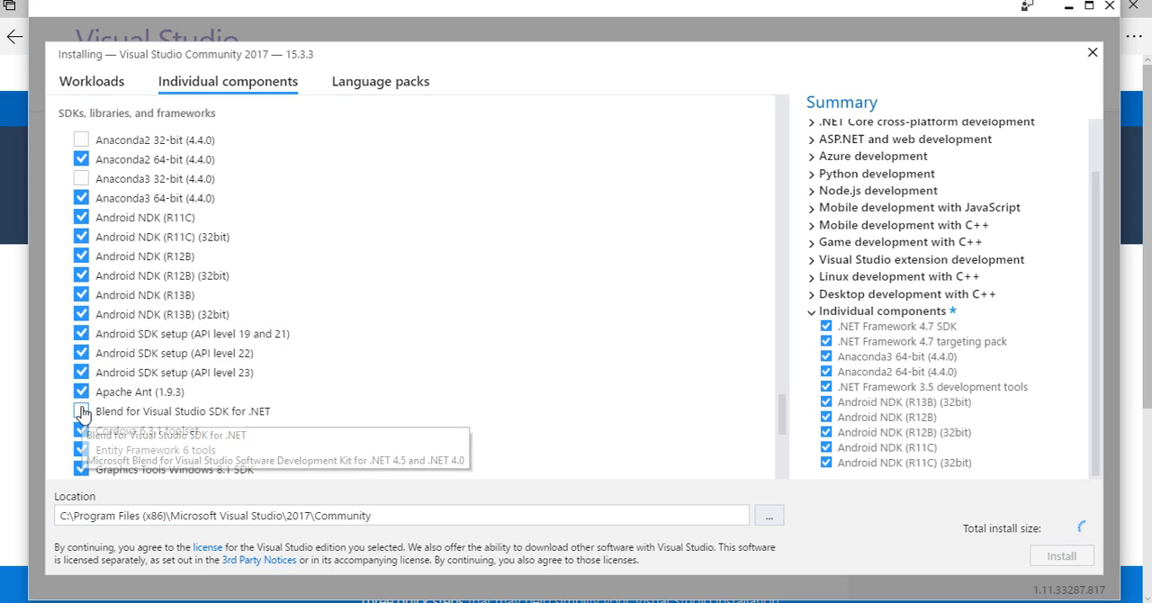
left_click(82, 412)
scroll(383, 349, "down", 6)
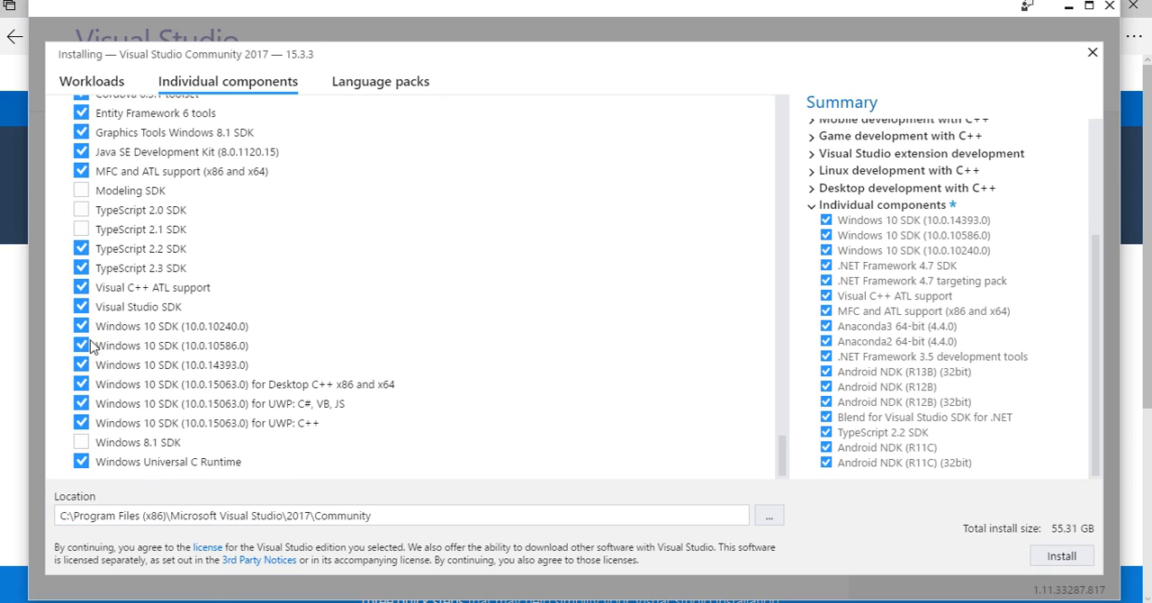
Review the full list of individual components, from the .NET entries to the SDKs, libraries and frameworks
scroll(192, 243, "up", 15)
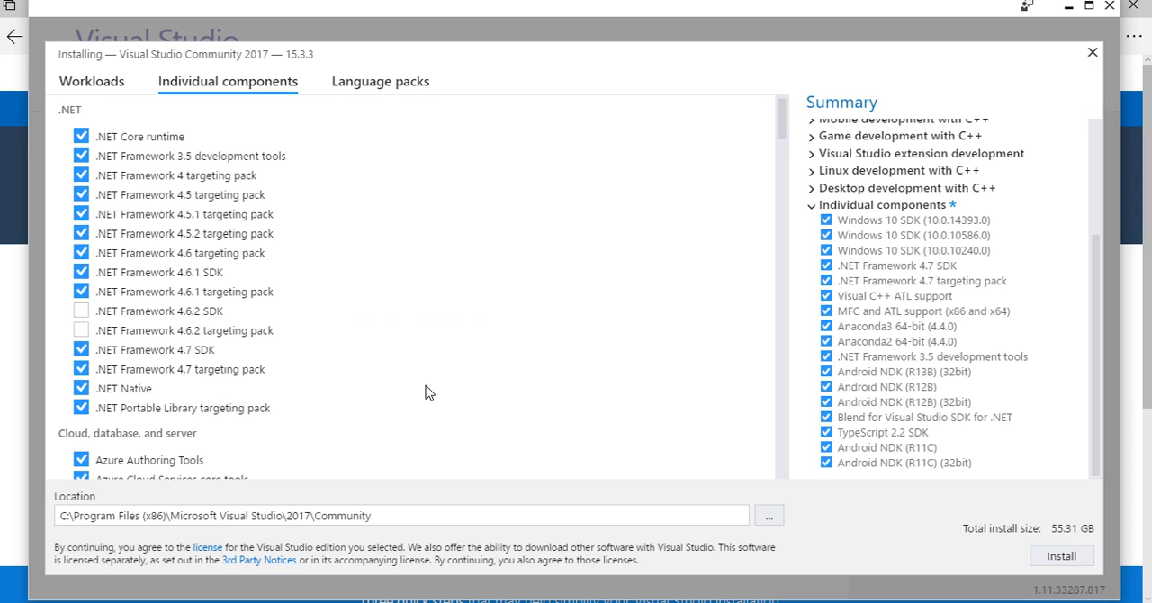
scroll(428, 393, "down", 15)
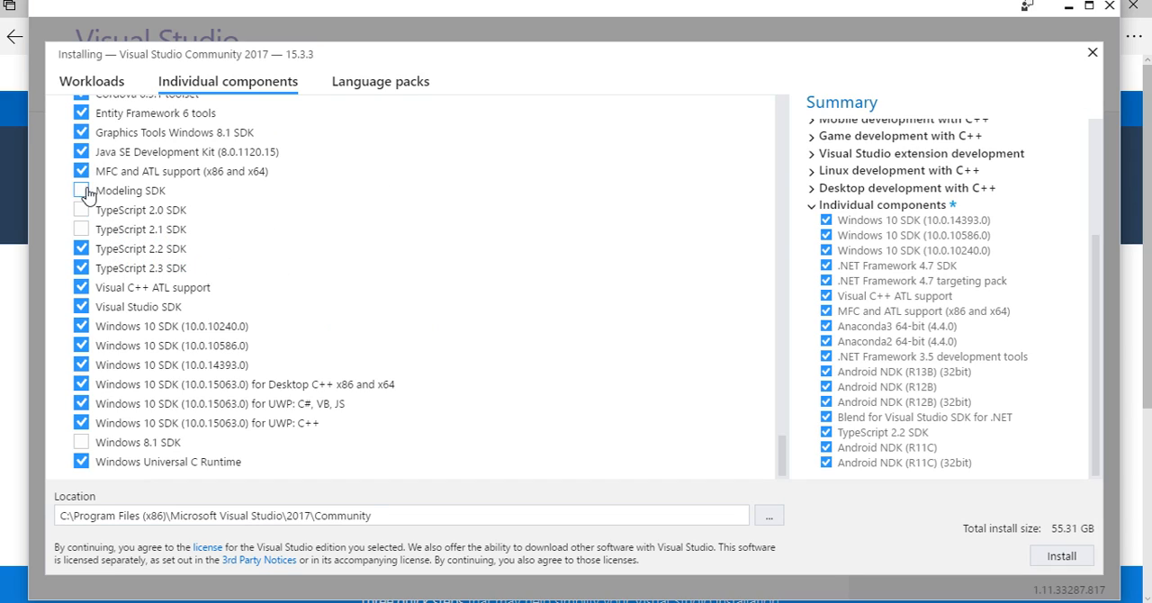
mouse_move(84, 193)
scroll(615, 387, "up", 15)
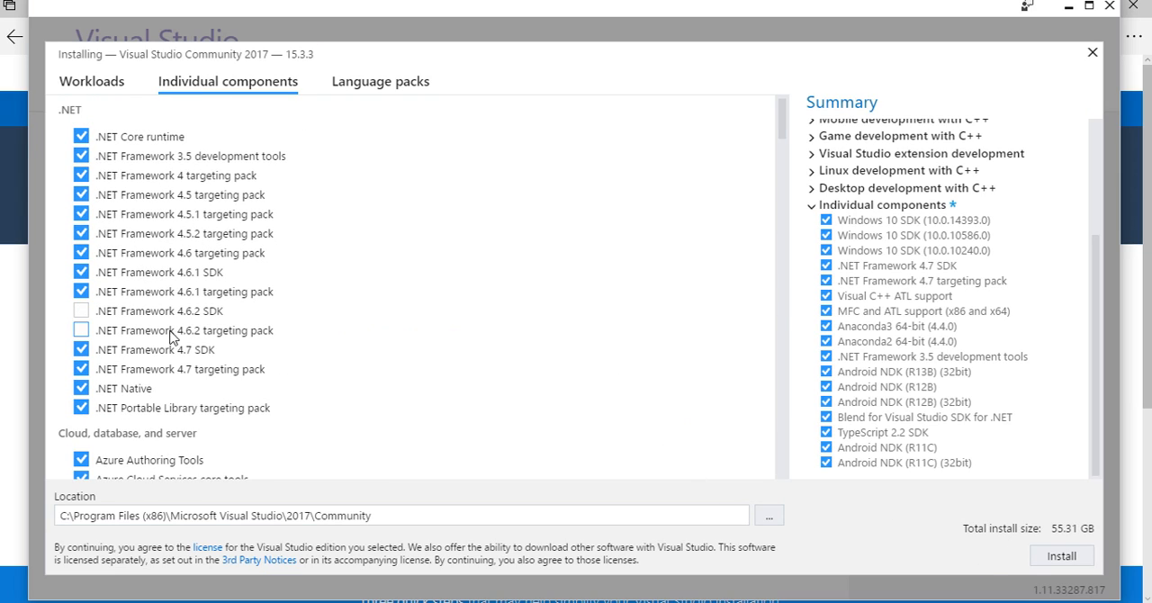
mouse_move(160, 333)
scroll(161, 333, "down", 15)
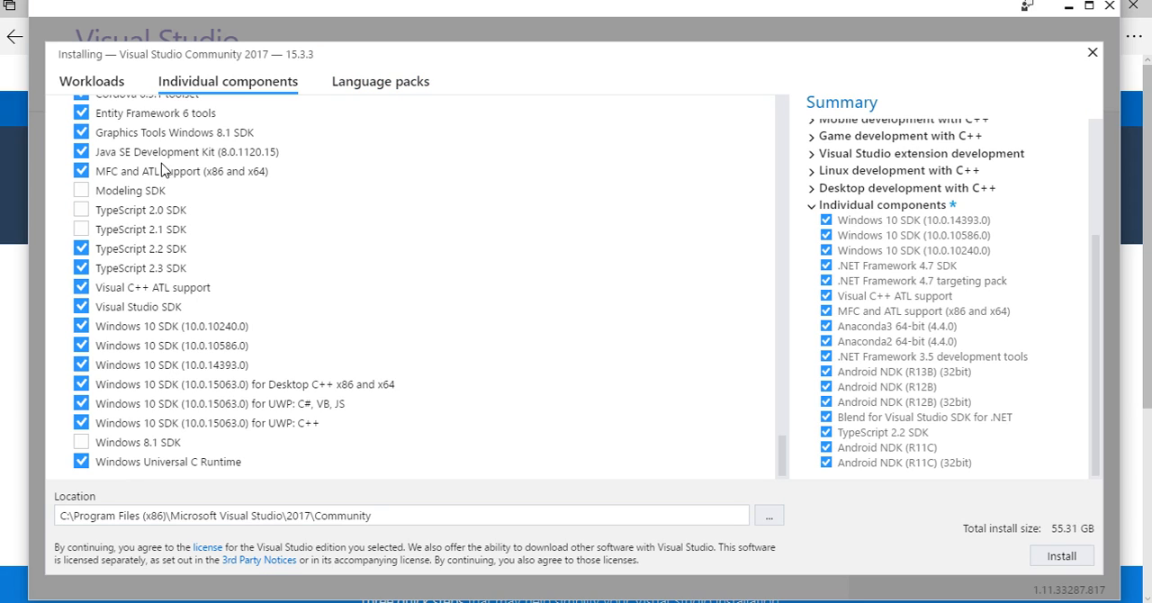
scroll(199, 157, "up", 20)
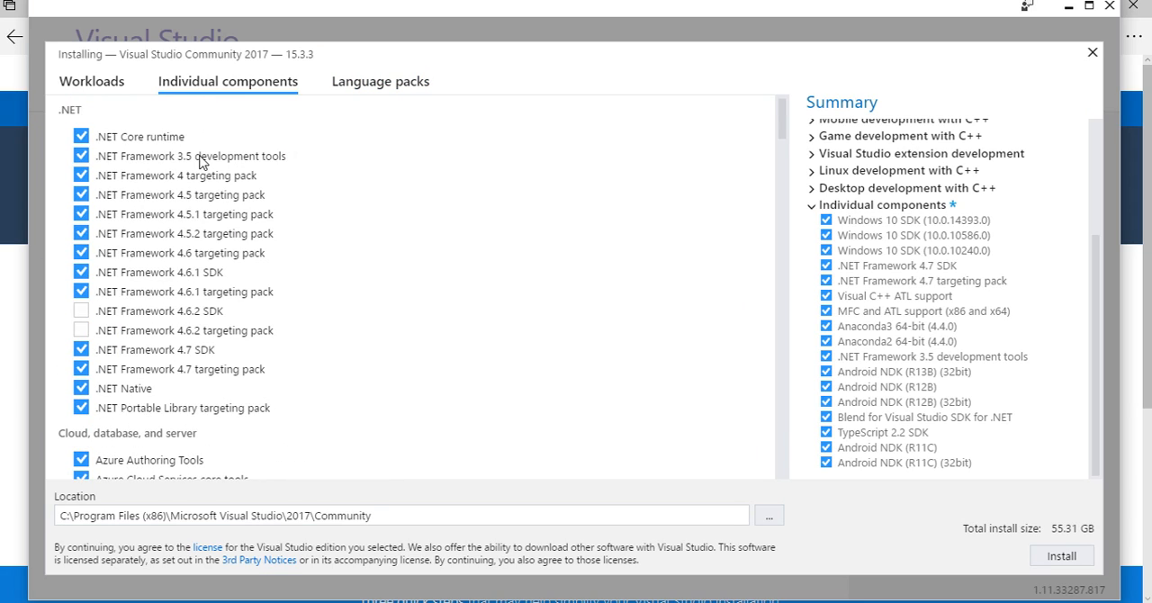
Check the language packs and the folder choices for the install location, keep English and the default location, and start the installation
left_click(354, 97)
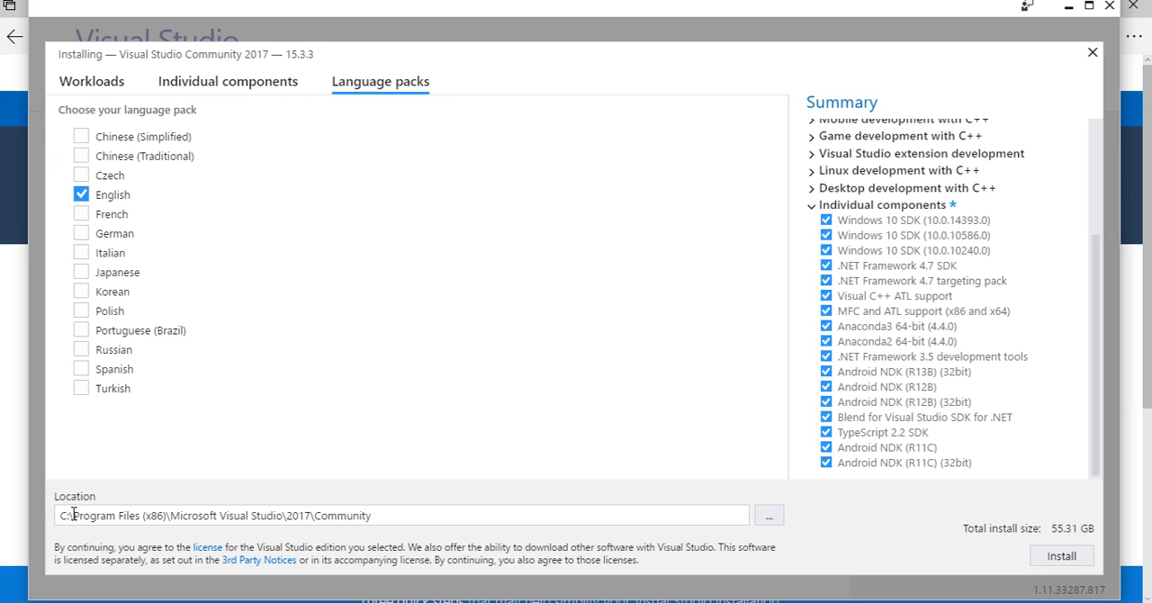
left_click(770, 518)
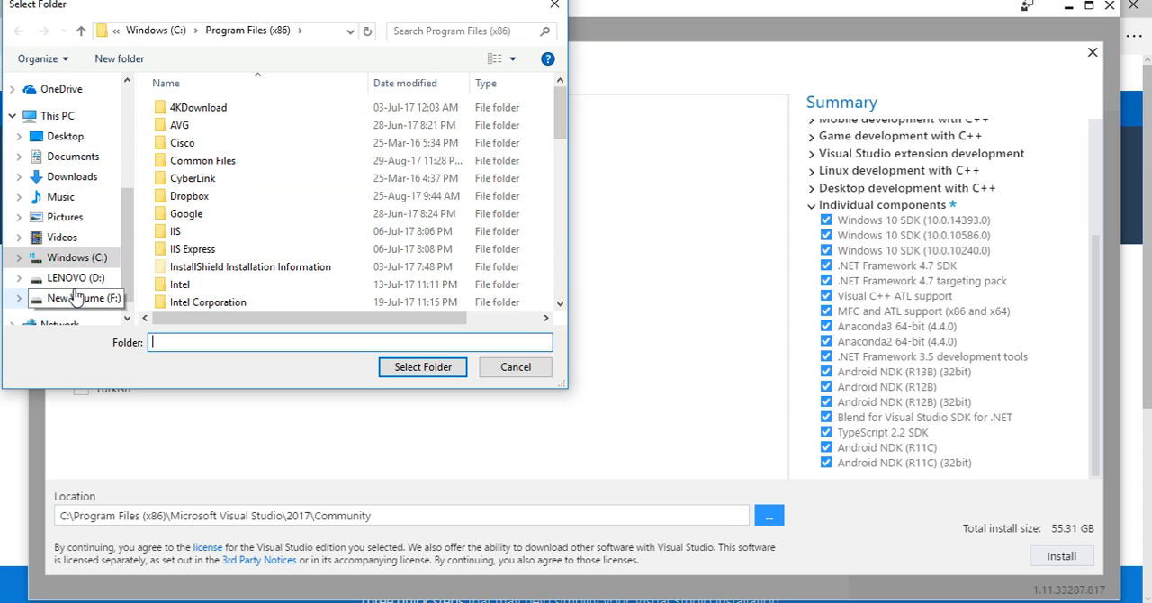
left_click(514, 367)
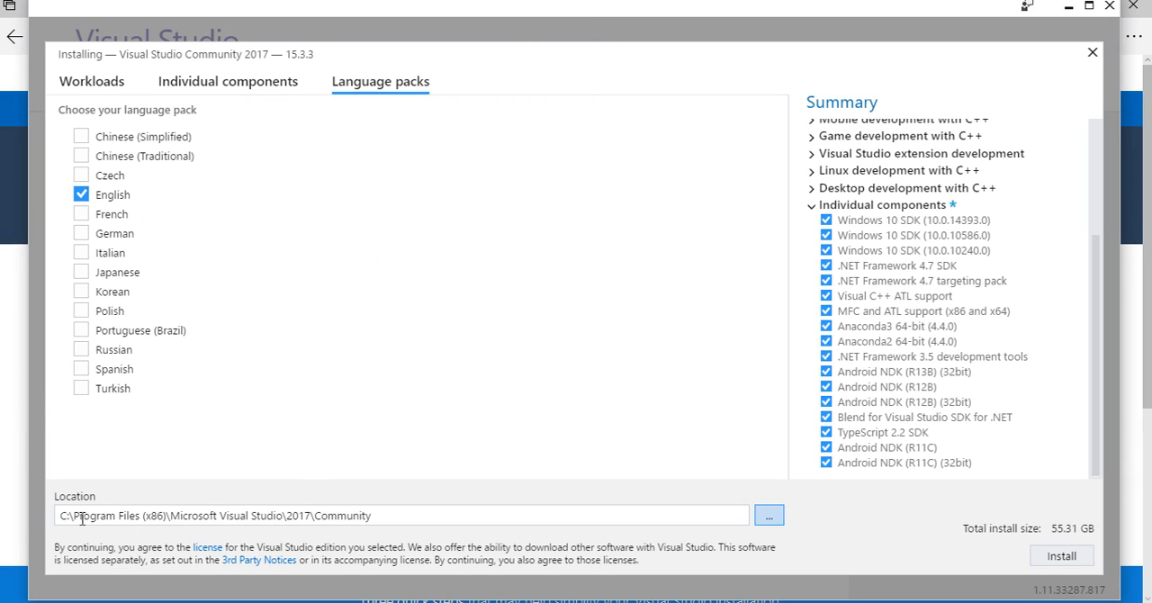
left_click(1054, 559)
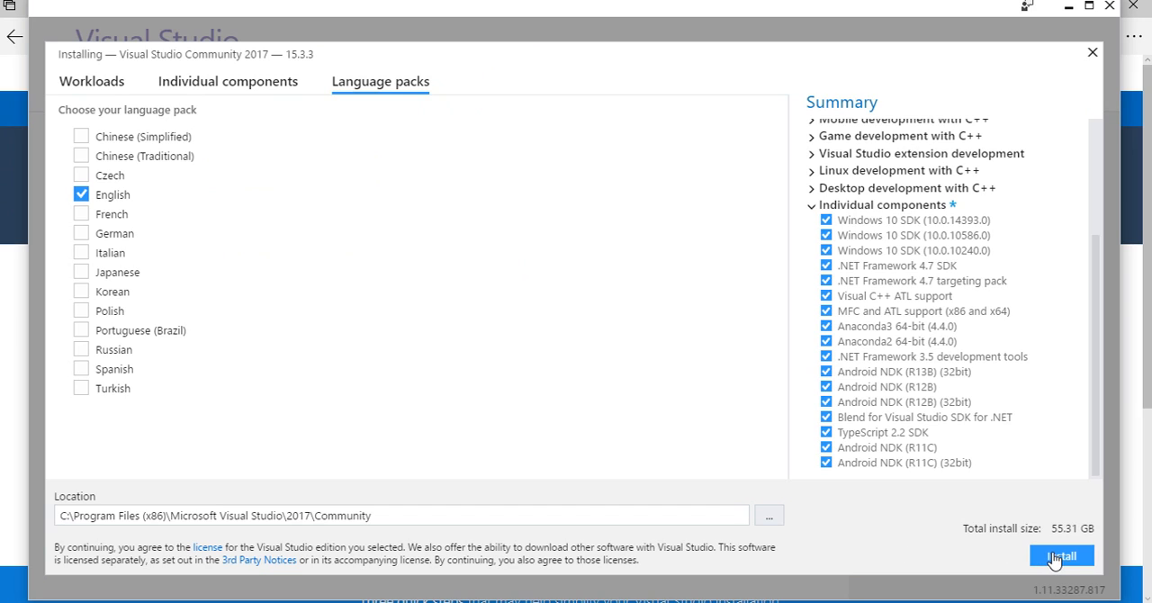